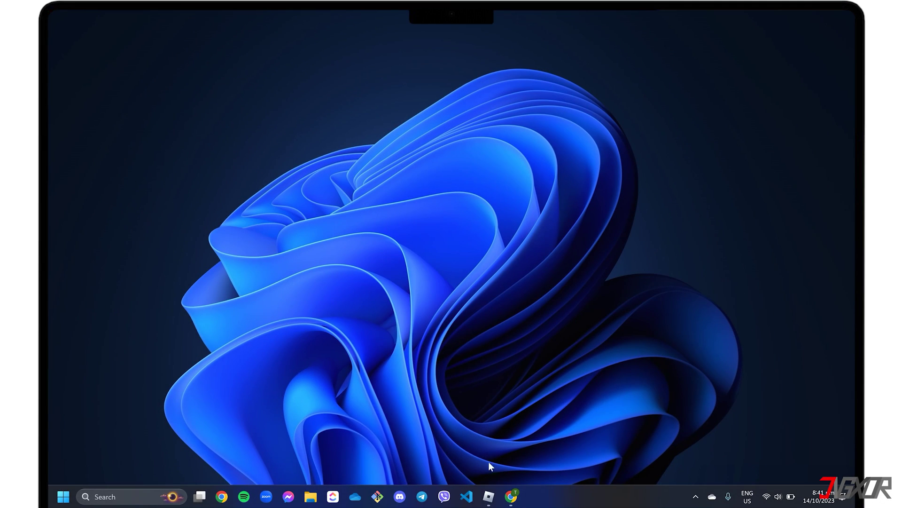
Step: Launch Roblox and run the avatar through the START gate, merging the 2 cube into the 4 cube
{"action": "left_click", "coordinate": [489, 496]}
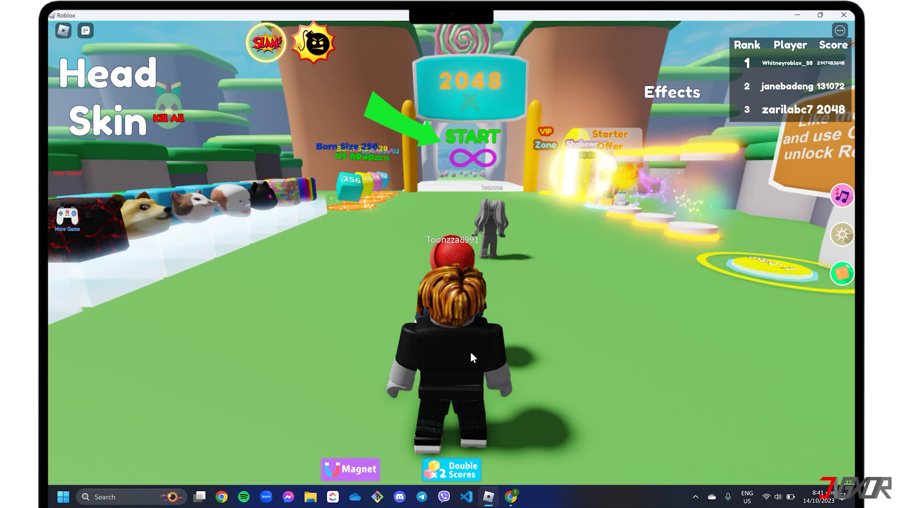
{"action": "key", "text": "w"}
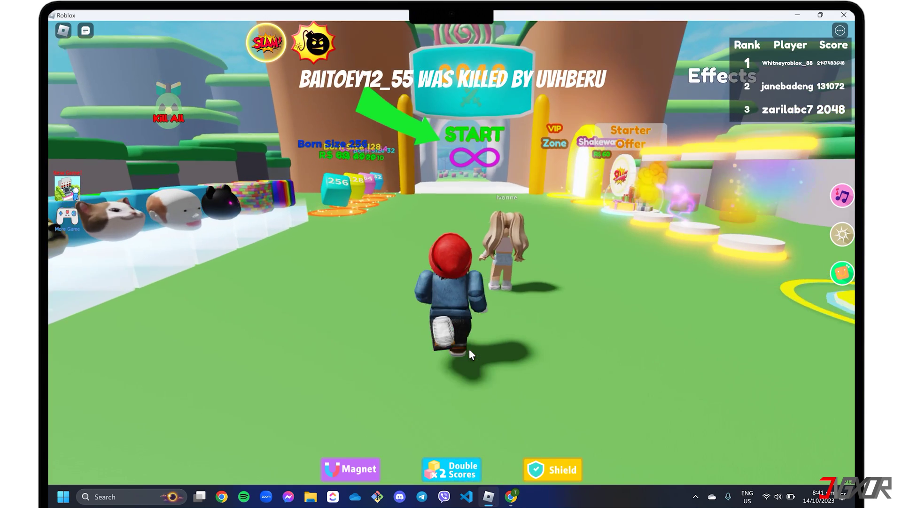
{"action": "key", "text": "w"}
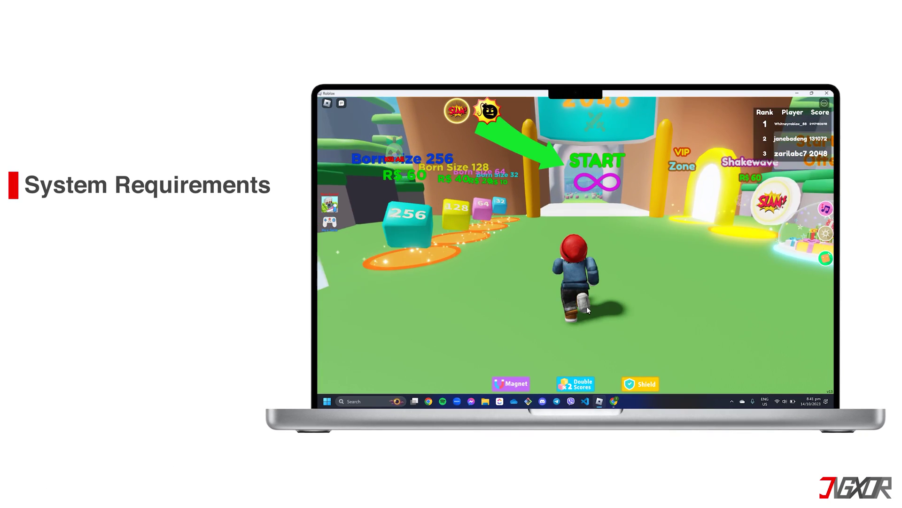
{"action": "key", "text": "w"}
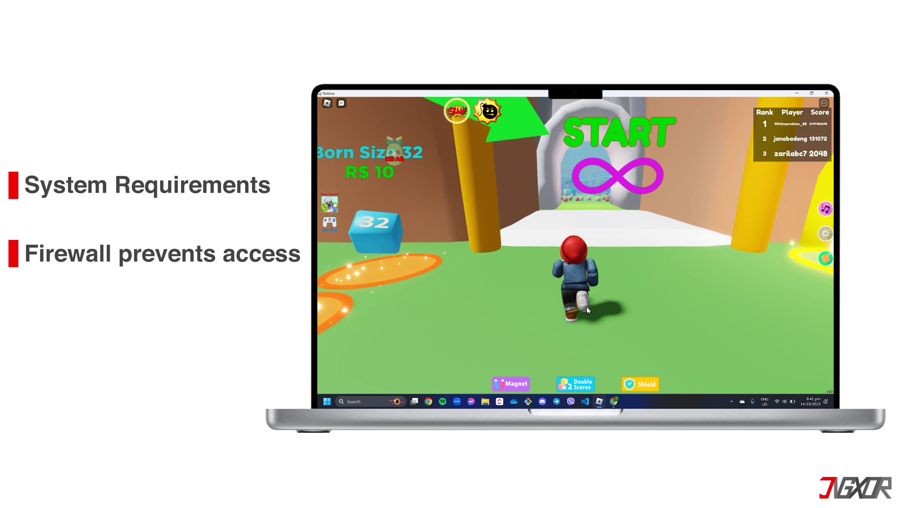
{"action": "key", "text": "w"}
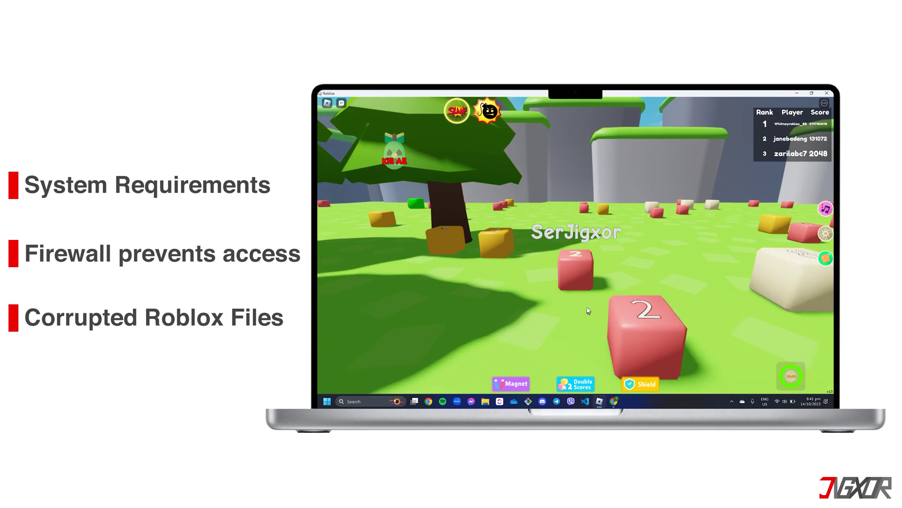
{"action": "key", "text": "w"}
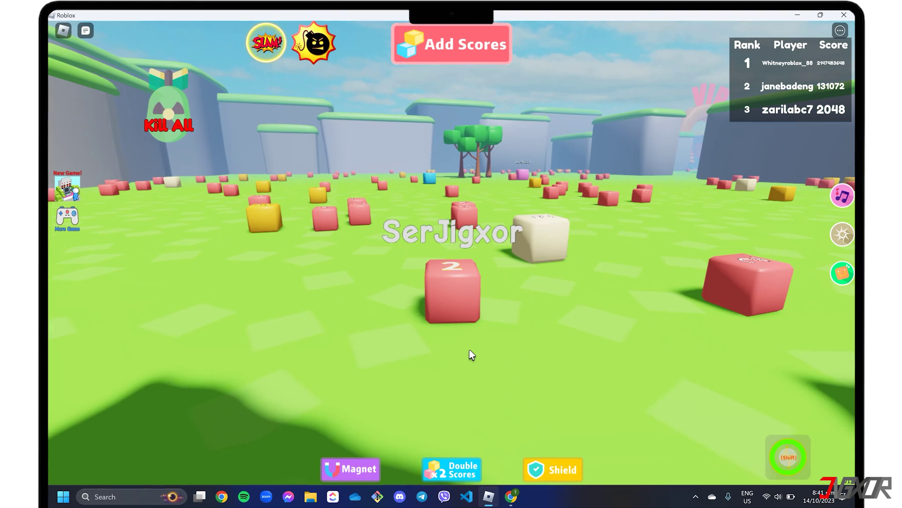
{"action": "key", "text": "w"}
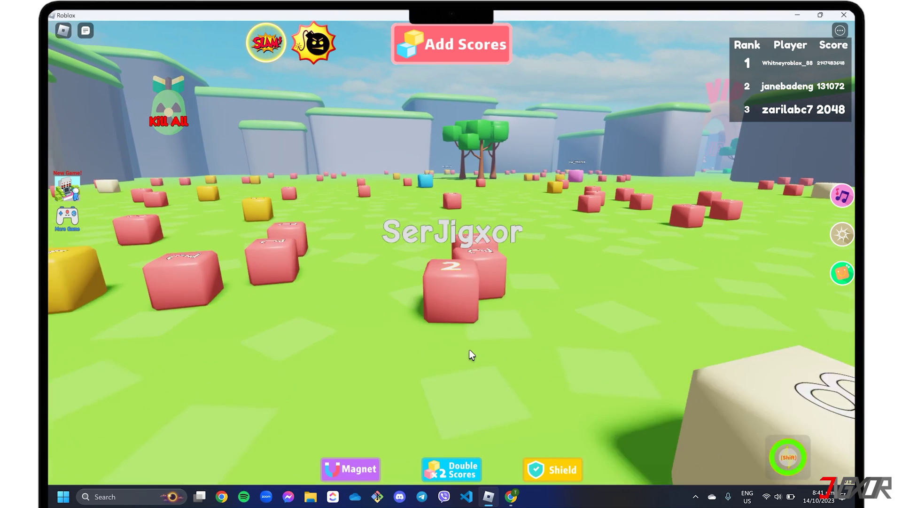
{"action": "key", "text": "w"}
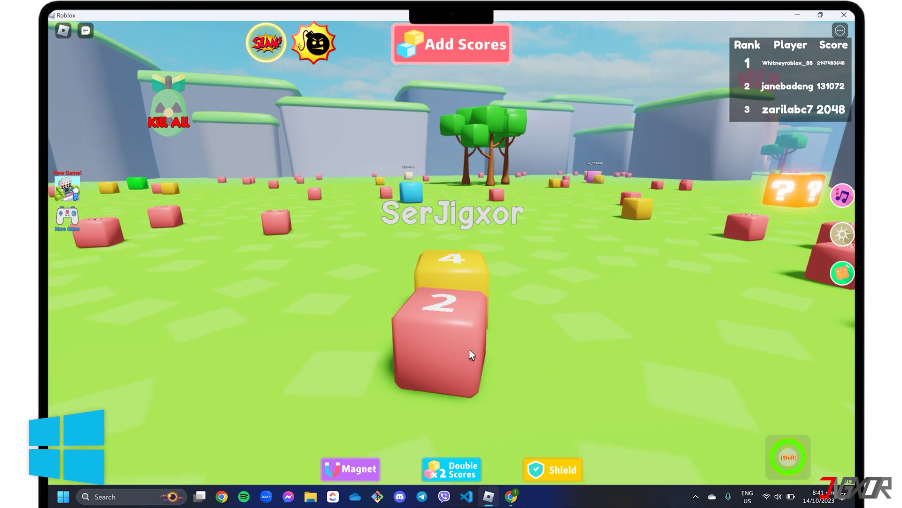
{"action": "key", "text": "w"}
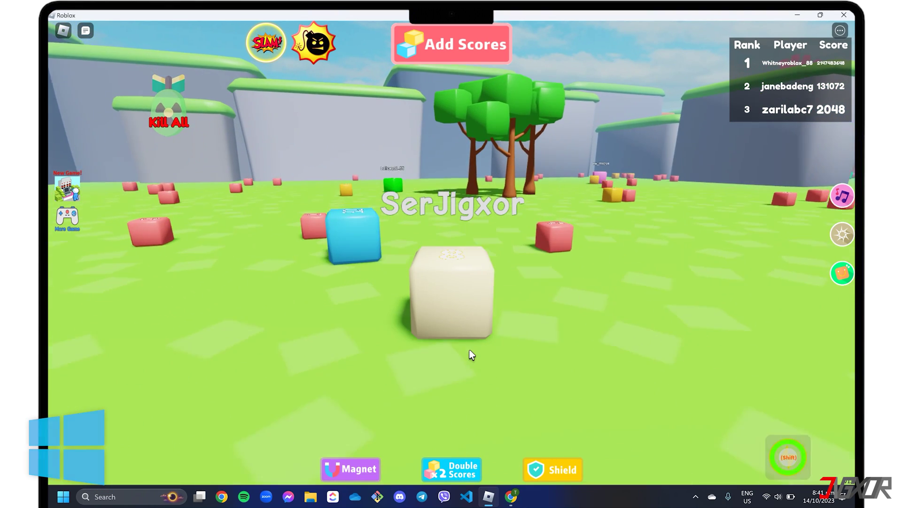
{"action": "key", "text": "w"}
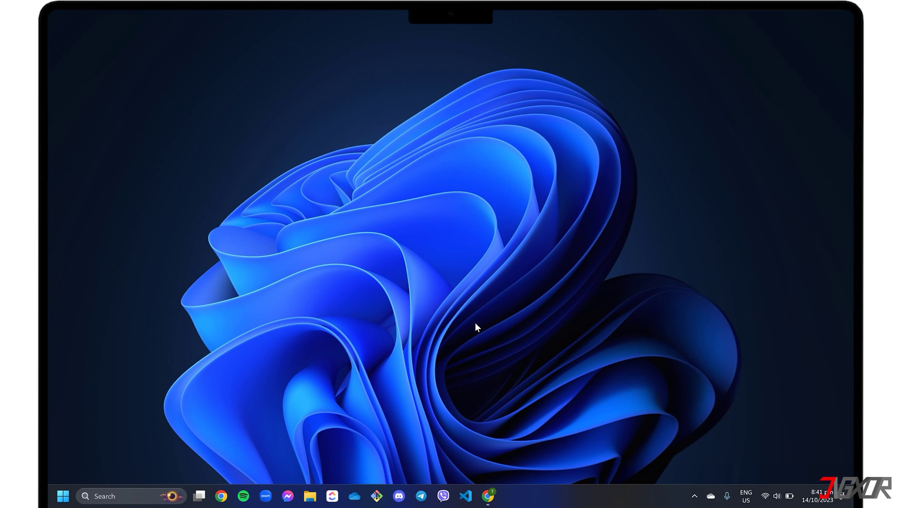
Step: Check the Wi-Fi connection in quick settings
{"action": "mouse_move", "coordinate": [766, 496]}
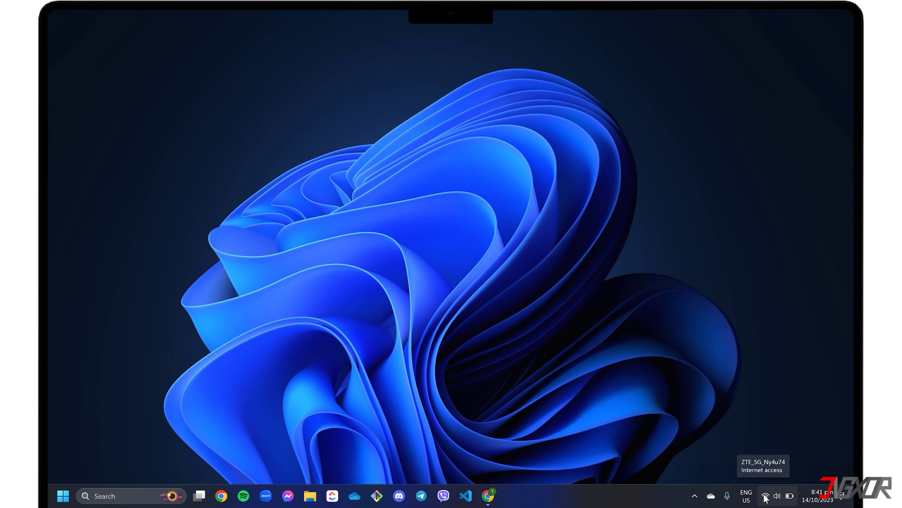
{"action": "left_click", "coordinate": [766, 496]}
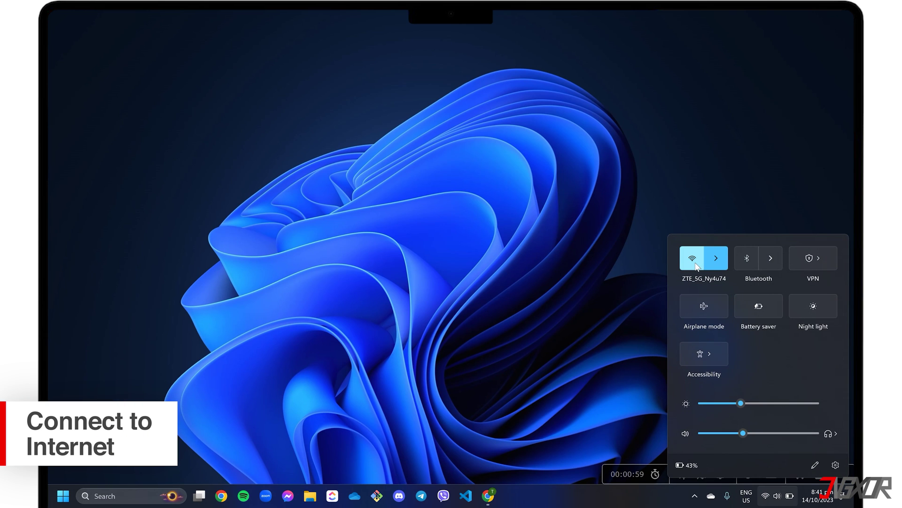
{"action": "left_click", "coordinate": [443, 300]}
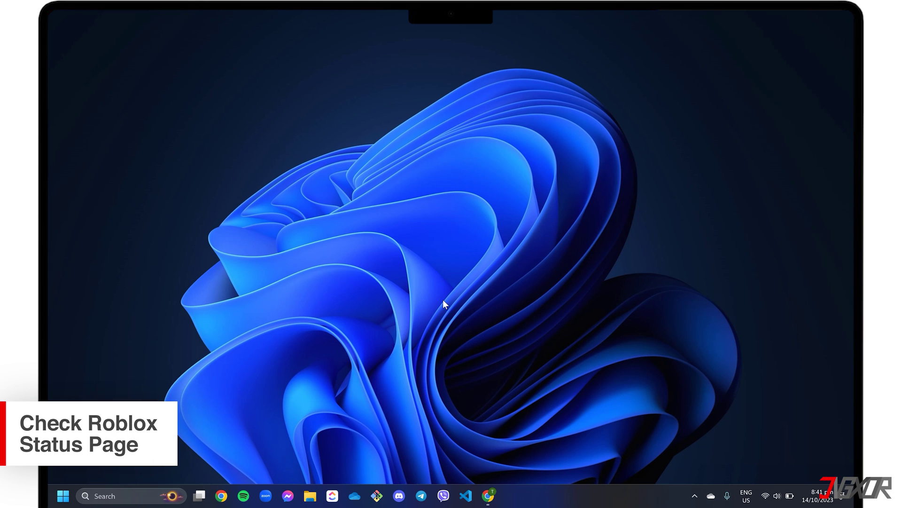
Step: Review the Roblox Status page in the browser, then minimize it
{"action": "left_click", "coordinate": [489, 495]}
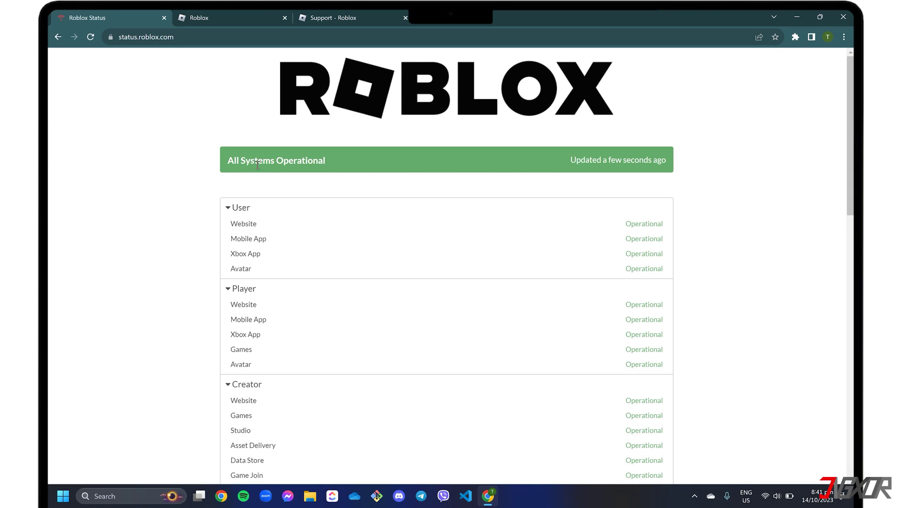
{"action": "scroll", "coordinate": [609, 296], "scroll_direction": "down", "scroll_amount": 3}
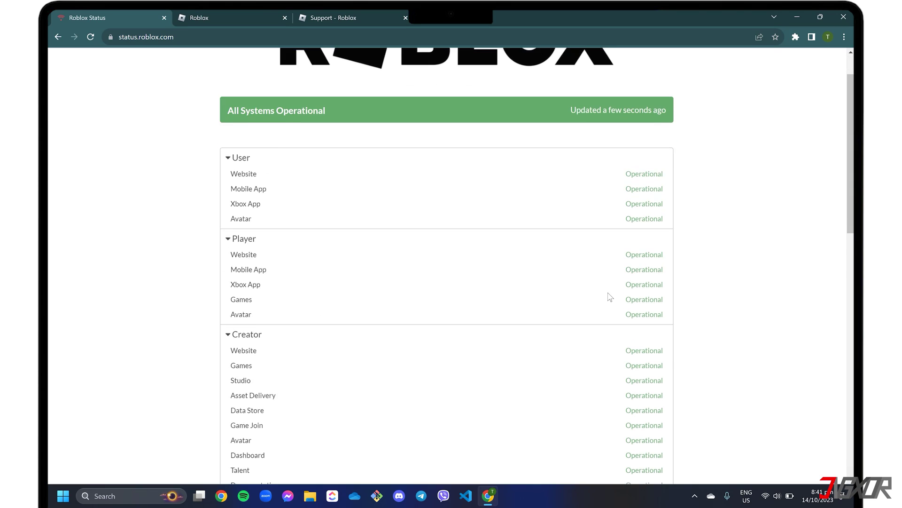
{"action": "scroll", "coordinate": [610, 296], "scroll_direction": "down", "scroll_amount": 1}
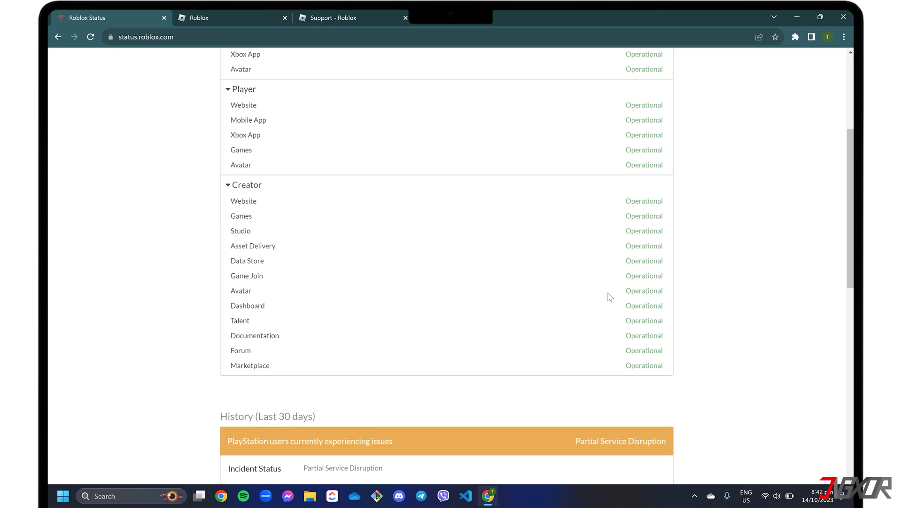
{"action": "left_click", "coordinate": [798, 17]}
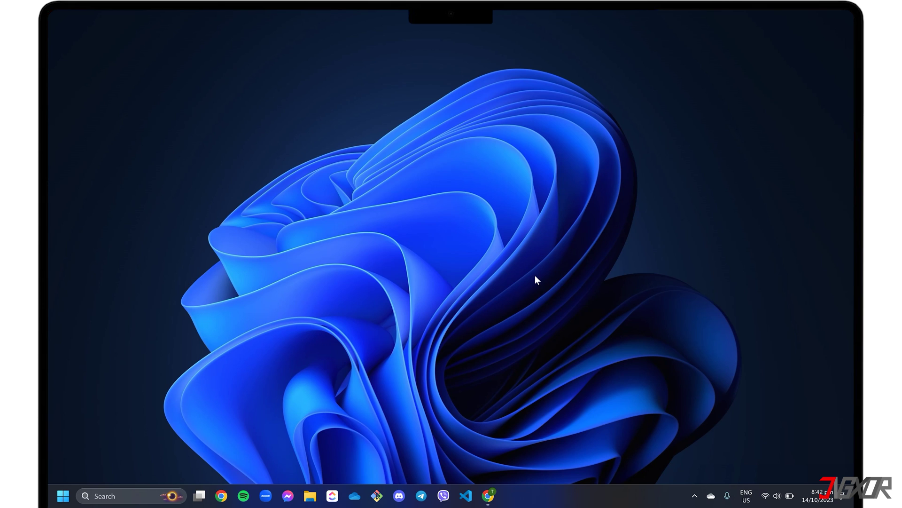
Step: View the PC's system specifications on the About page, then close Settings
{"action": "right_click", "coordinate": [60, 500]}
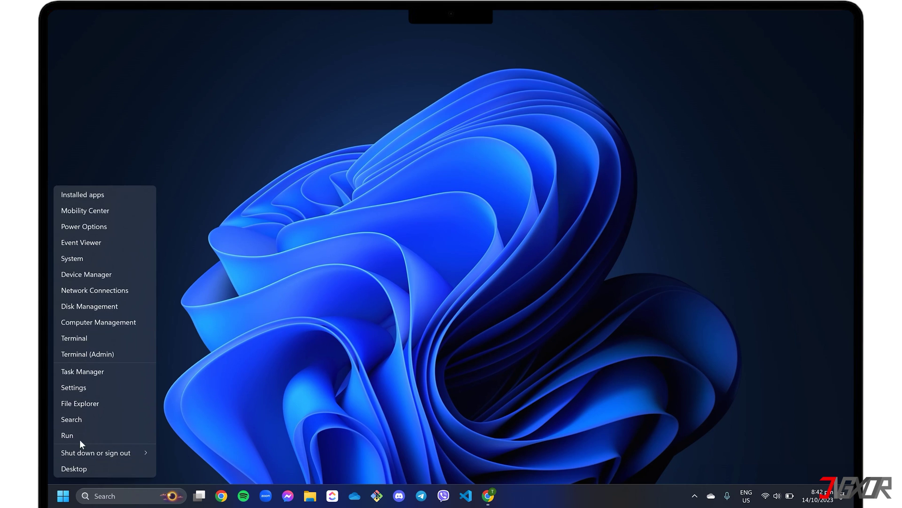
{"action": "left_click", "coordinate": [83, 258]}
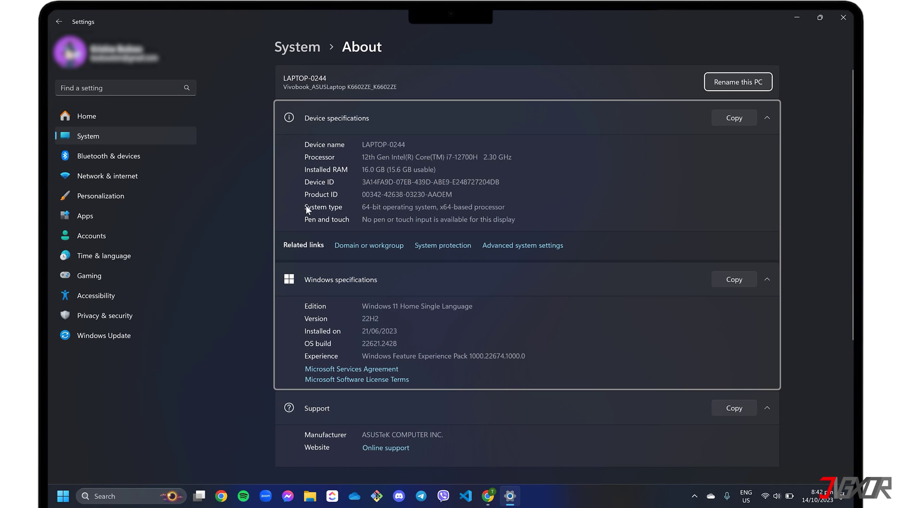
{"action": "key", "text": "alt+F4"}
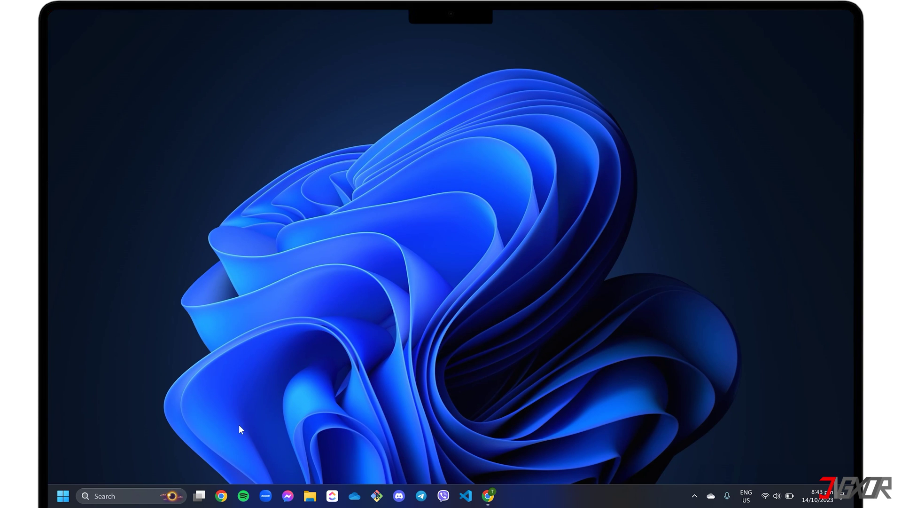
Step: Restart the computer from the Start menu power options
{"action": "left_click", "coordinate": [64, 497]}
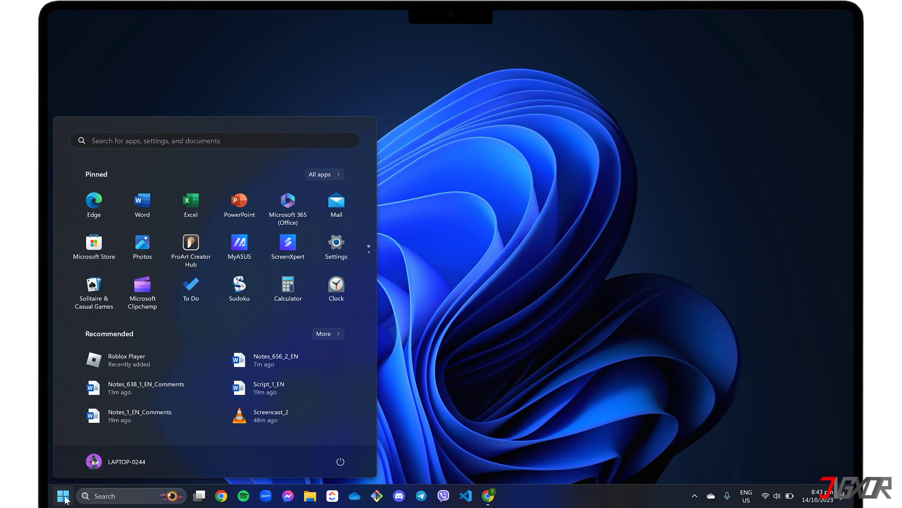
{"action": "left_click", "coordinate": [337, 462]}
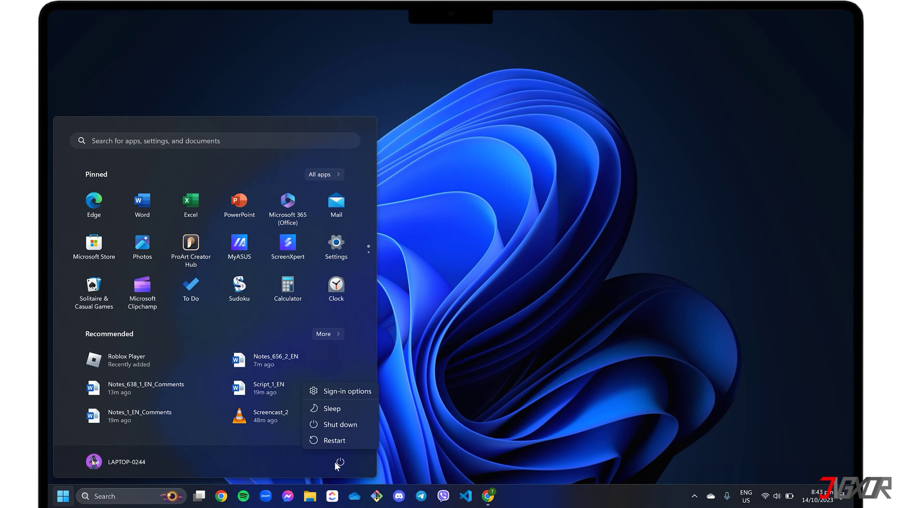
{"action": "left_click", "coordinate": [357, 438]}
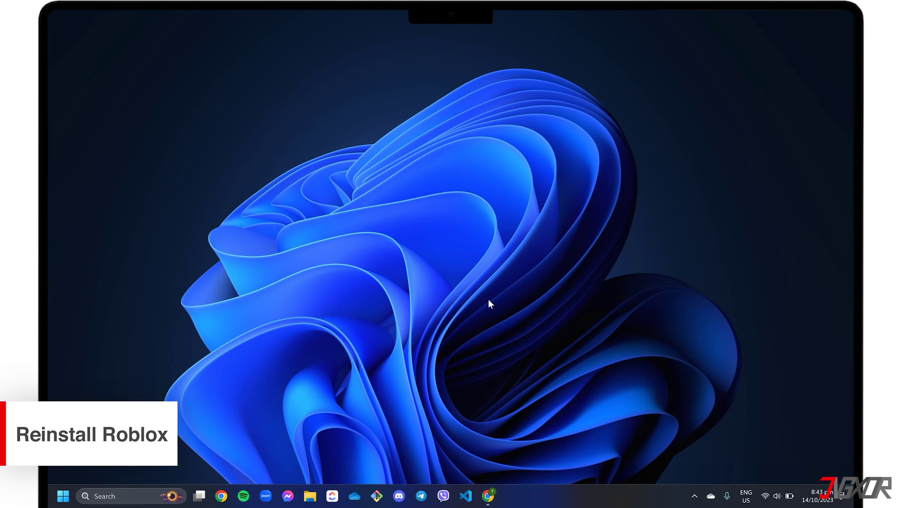
Step: Search Start for 'roblo' and choose Uninstall for Roblox Player
{"action": "left_click", "coordinate": [65, 496]}
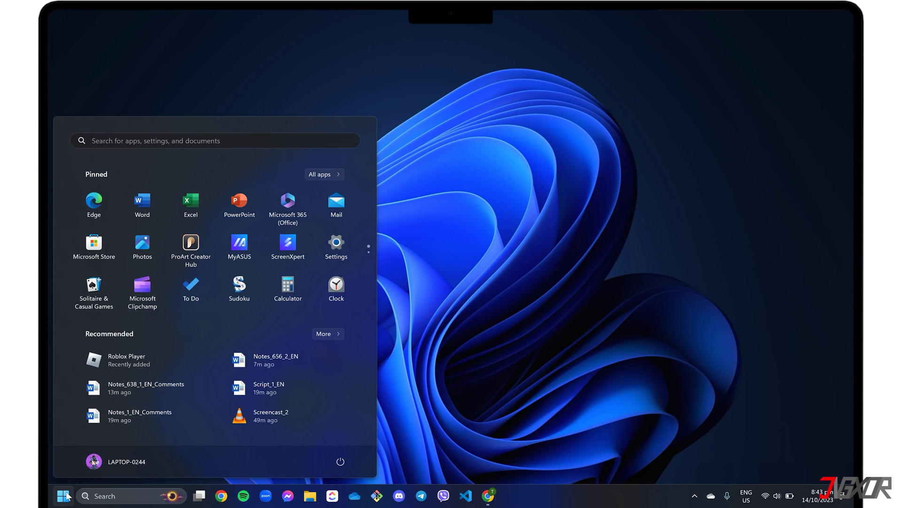
{"action": "type", "text": "roblox Player"}
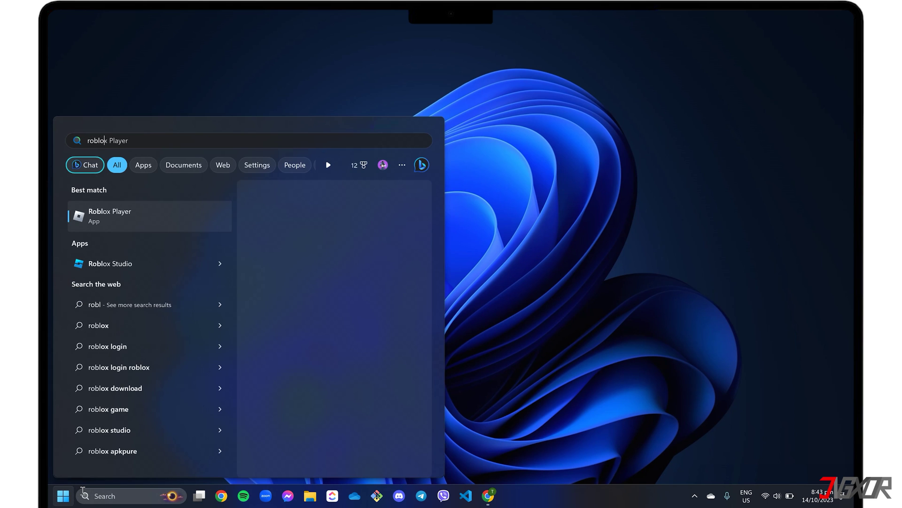
{"action": "right_click", "coordinate": [132, 210]}
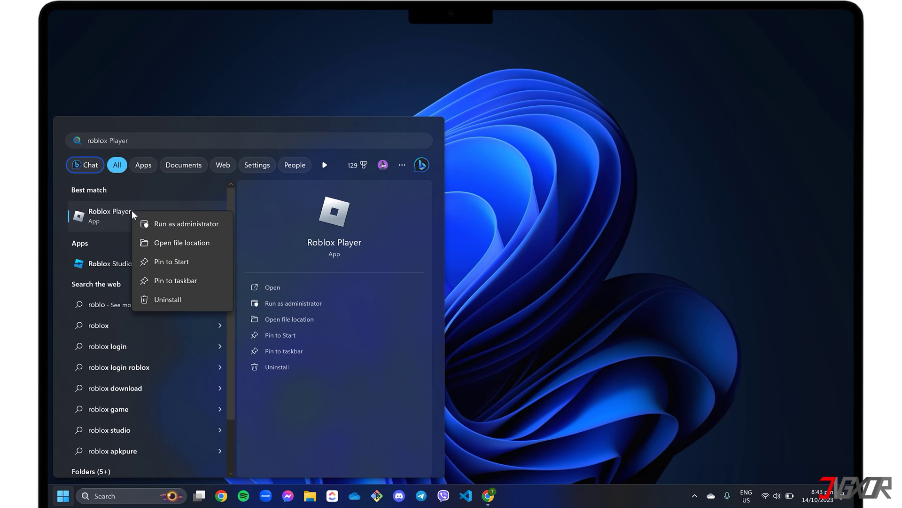
{"action": "left_click", "coordinate": [171, 300]}
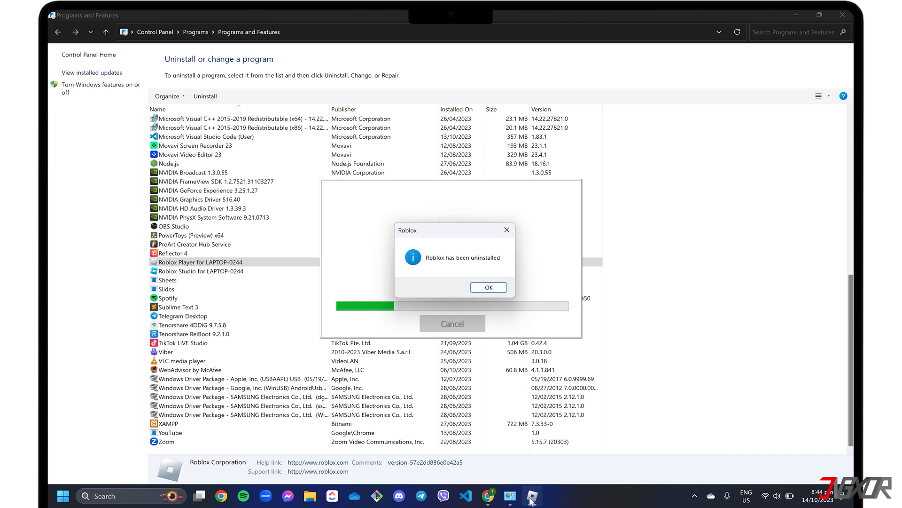
Step: Acknowledge the 'Roblox has been uninstalled' message and close Programs and Features
{"action": "left_click", "coordinate": [491, 287]}
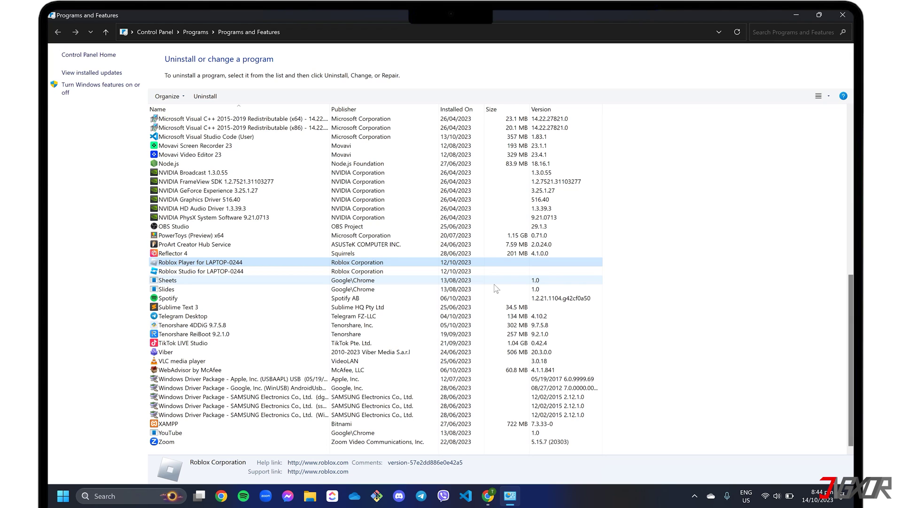
{"action": "left_click", "coordinate": [840, 14]}
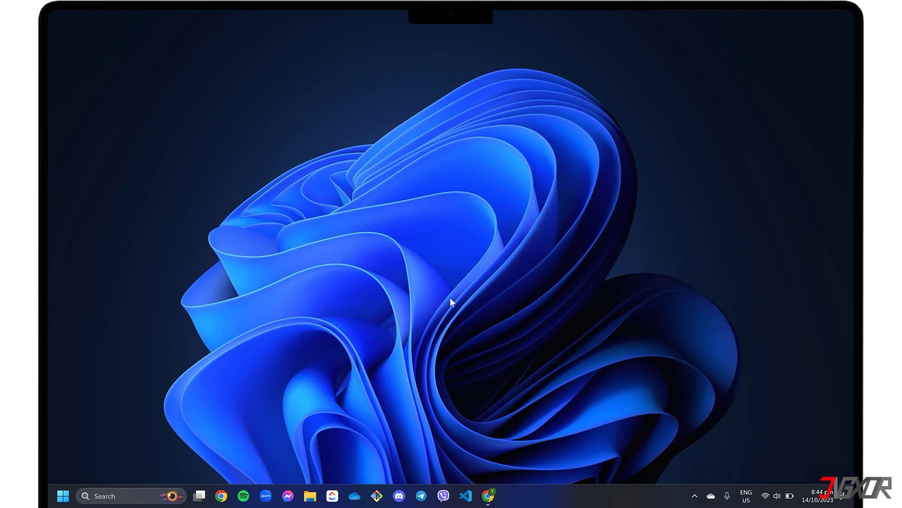
Step: Browse This PC to OS (C:) > Users > the profile folder and select AppData
{"action": "left_click", "coordinate": [313, 495]}
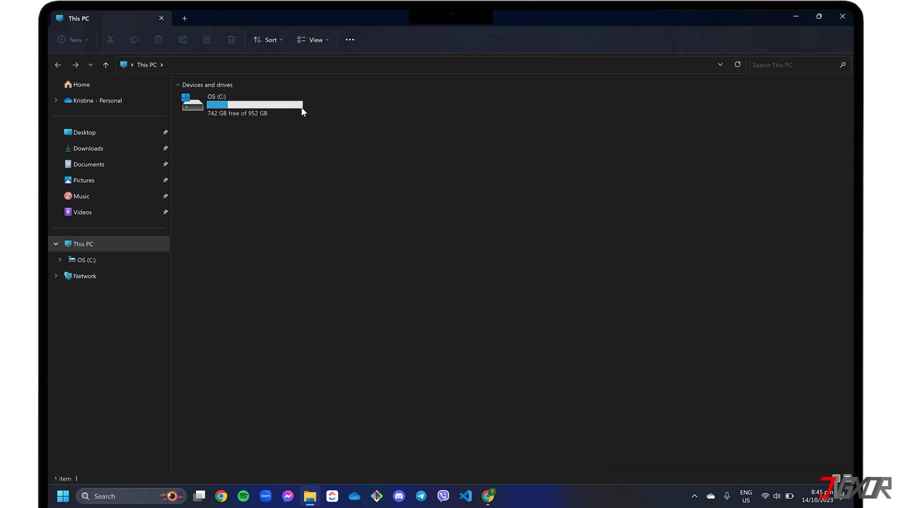
{"action": "double_click", "coordinate": [291, 106]}
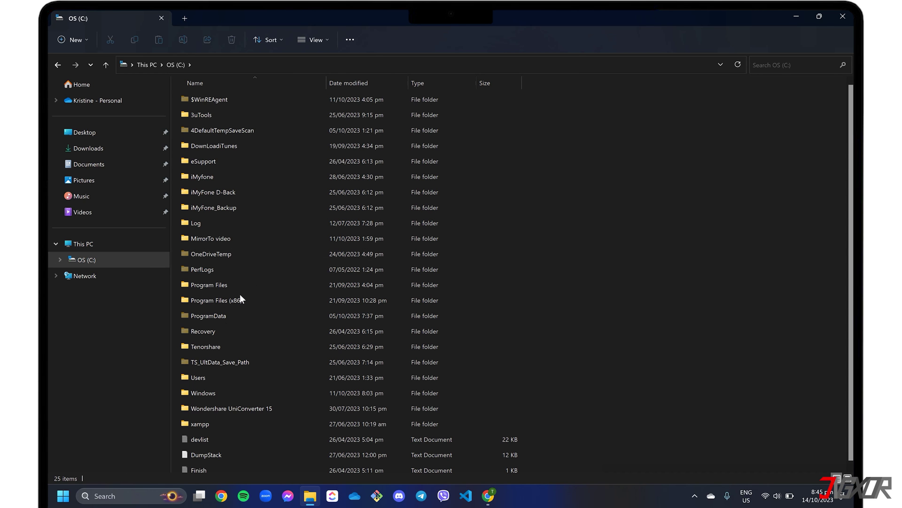
{"action": "double_click", "coordinate": [201, 377]}
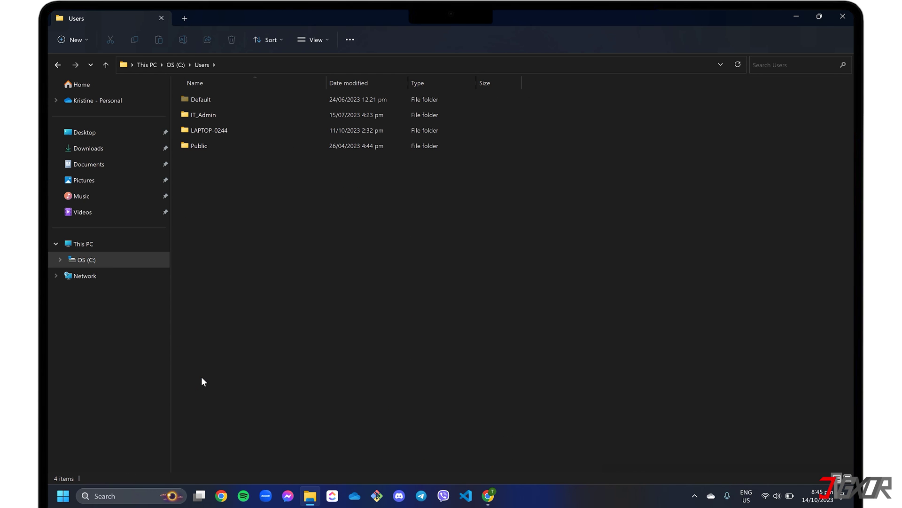
{"action": "double_click", "coordinate": [240, 130]}
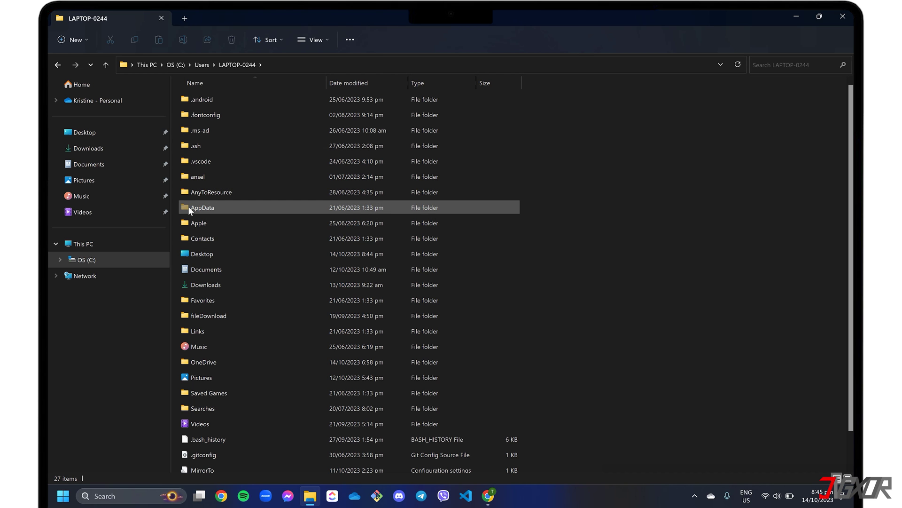
{"action": "left_click", "coordinate": [260, 210]}
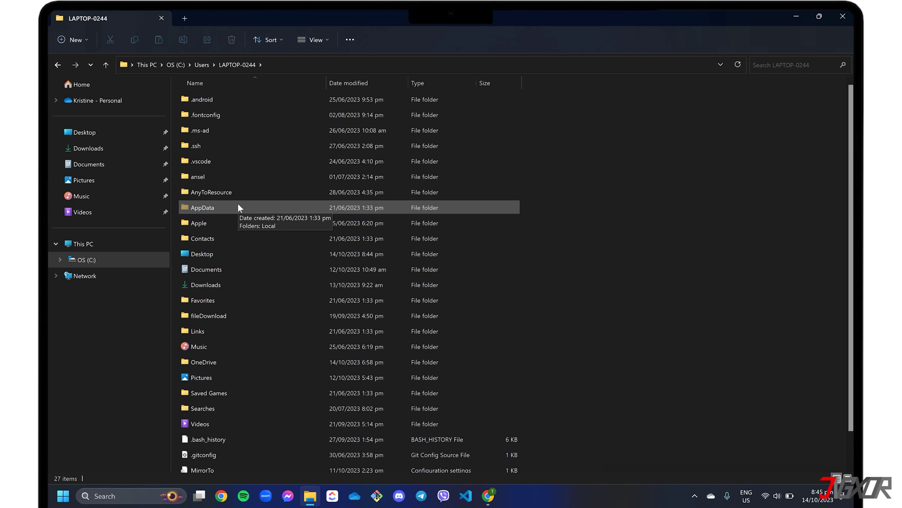
Step: Enable 'Show hidden files, folders, and drives' on the Folder Options View tab and apply it
{"action": "left_click", "coordinate": [349, 40]}
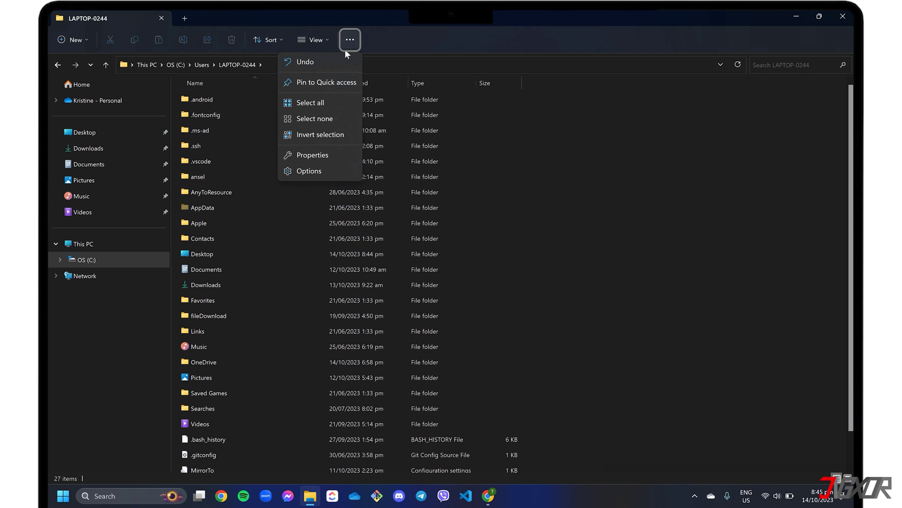
{"action": "left_click", "coordinate": [309, 170]}
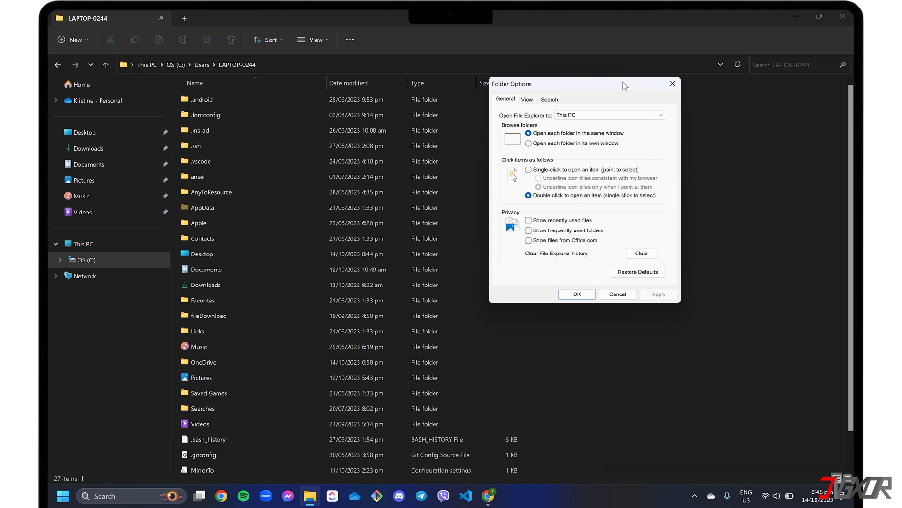
{"action": "left_click", "coordinate": [528, 101]}
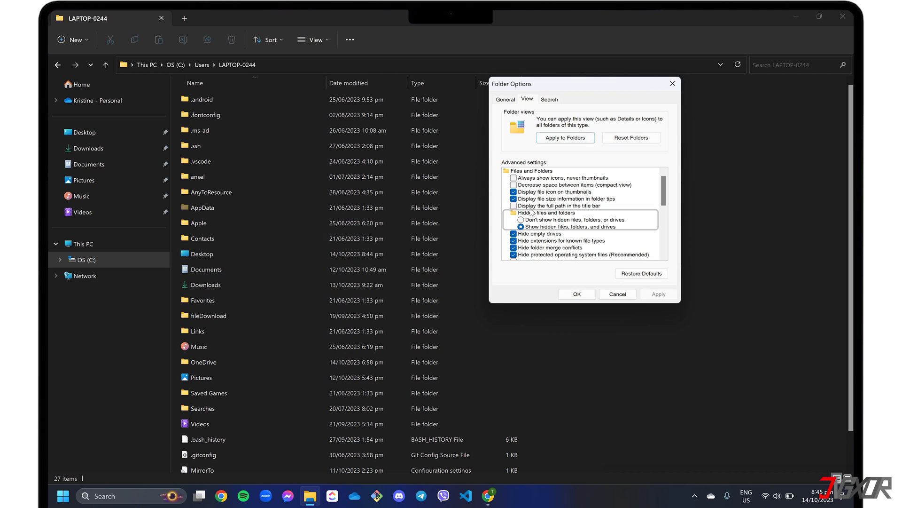
{"action": "left_click", "coordinate": [522, 228]}
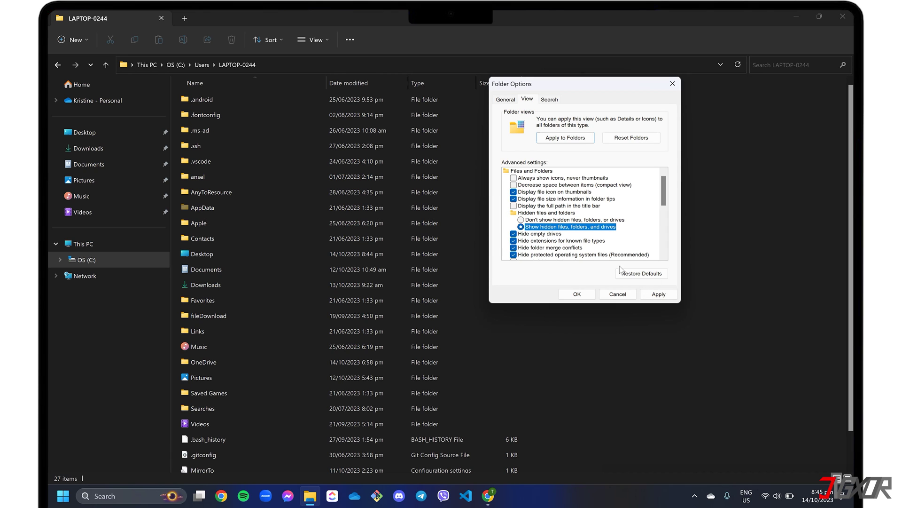
{"action": "left_click", "coordinate": [658, 294]}
{"action": "left_click", "coordinate": [587, 296]}
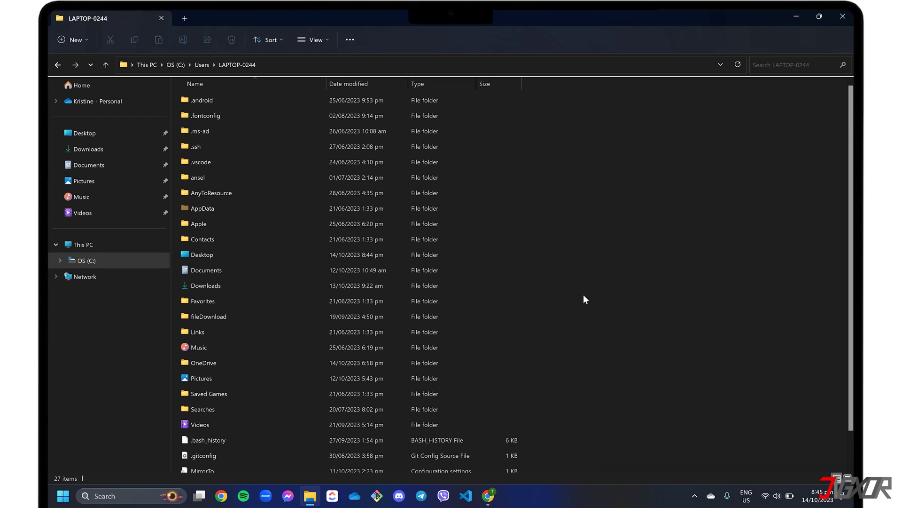
Step: Delete the Roblox folder from AppData\Local and return to the desktop
{"action": "double_click", "coordinate": [228, 207]}
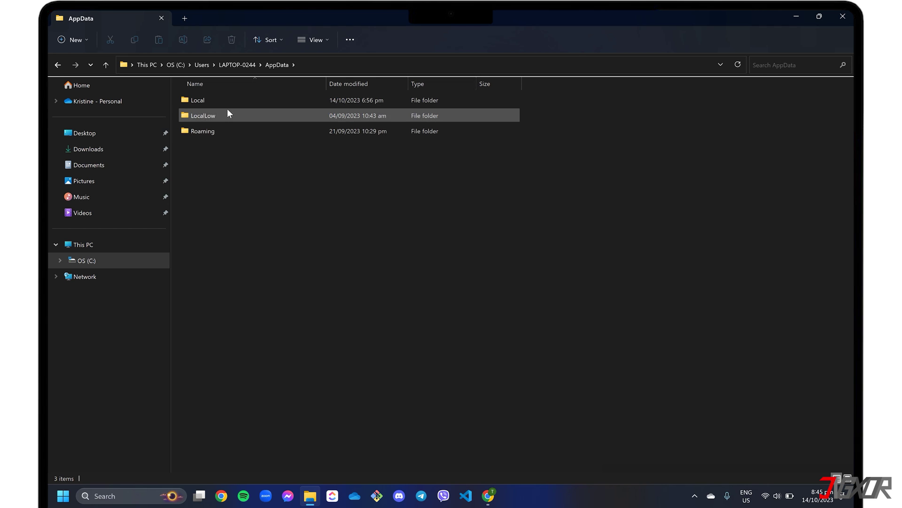
{"action": "double_click", "coordinate": [227, 100]}
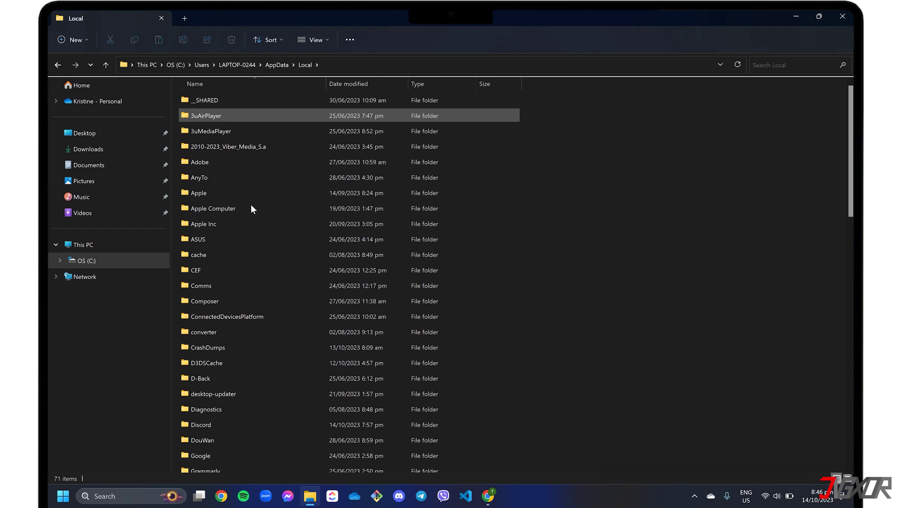
{"action": "scroll", "coordinate": [228, 329], "scroll_direction": "down", "scroll_amount": 9}
{"action": "right_click", "coordinate": [236, 357]}
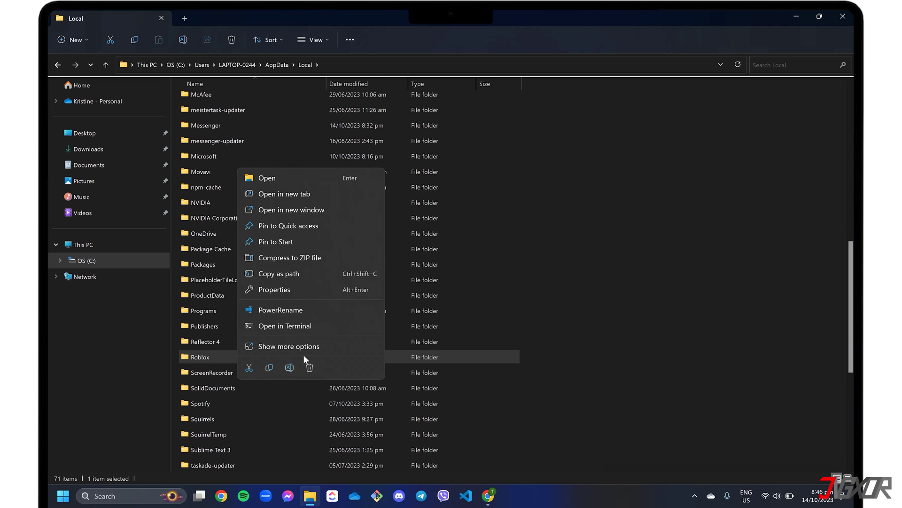
{"action": "left_click", "coordinate": [308, 368]}
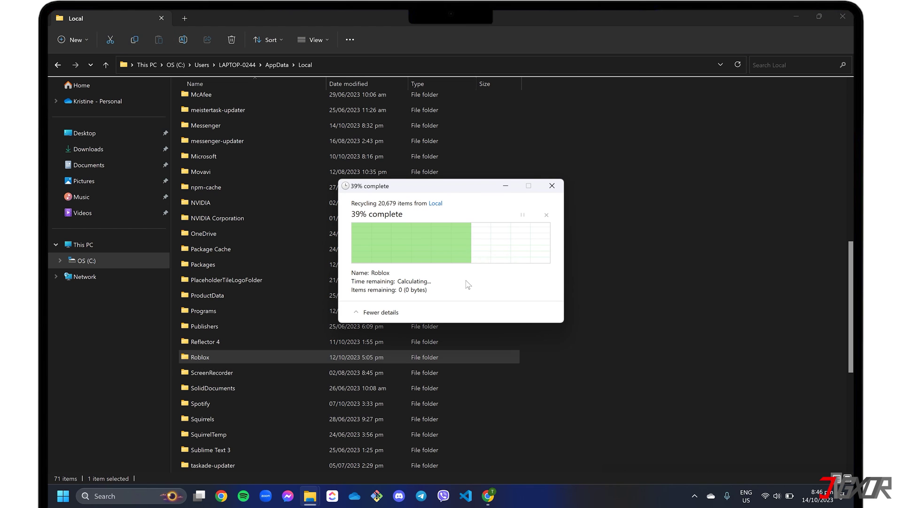
{"action": "key", "text": "super+d"}
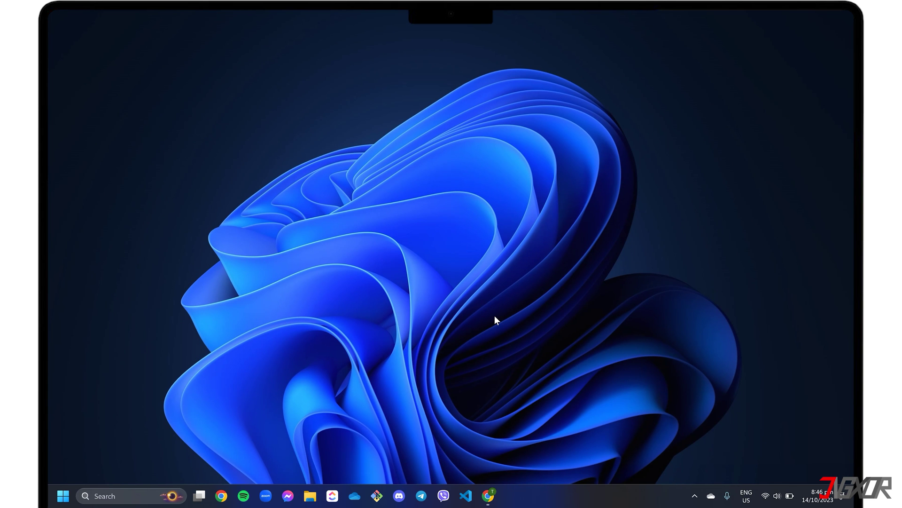
Step: Restart the computer from the Start menu Power button
{"action": "left_click", "coordinate": [63, 496]}
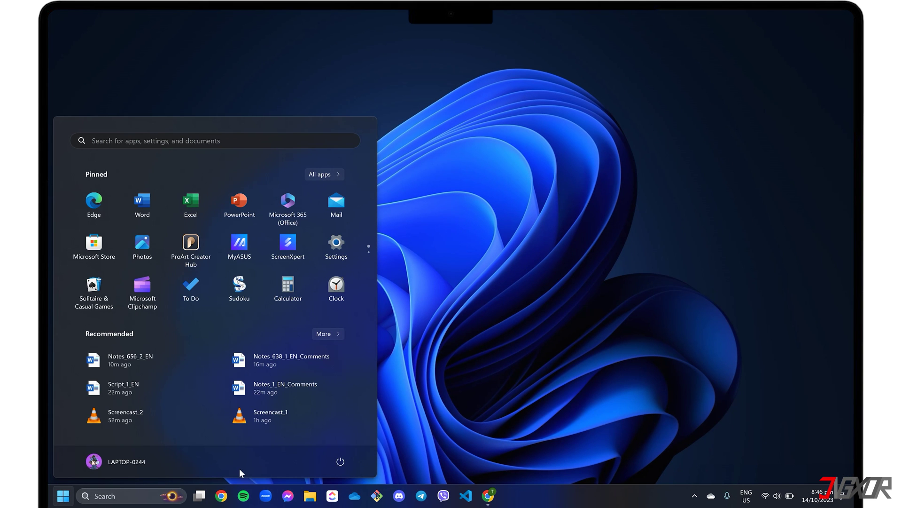
{"action": "left_click", "coordinate": [339, 461]}
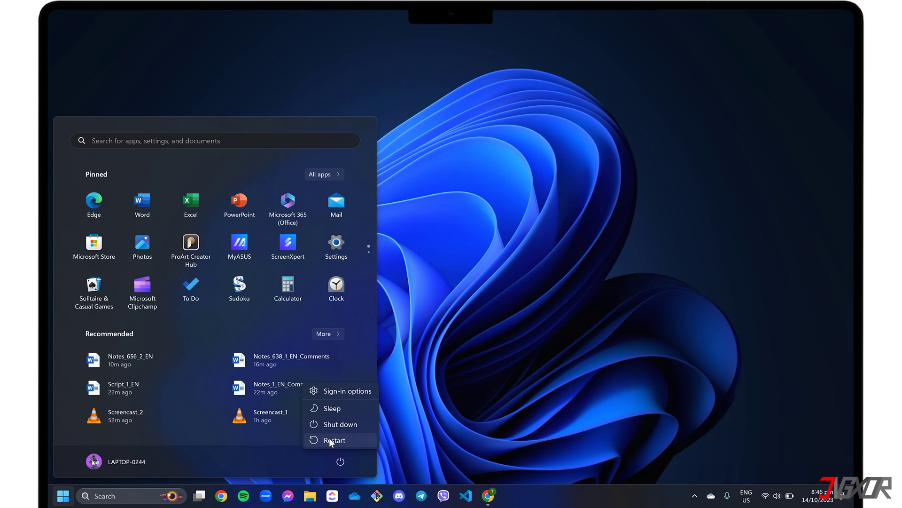
{"action": "left_click", "coordinate": [334, 440]}
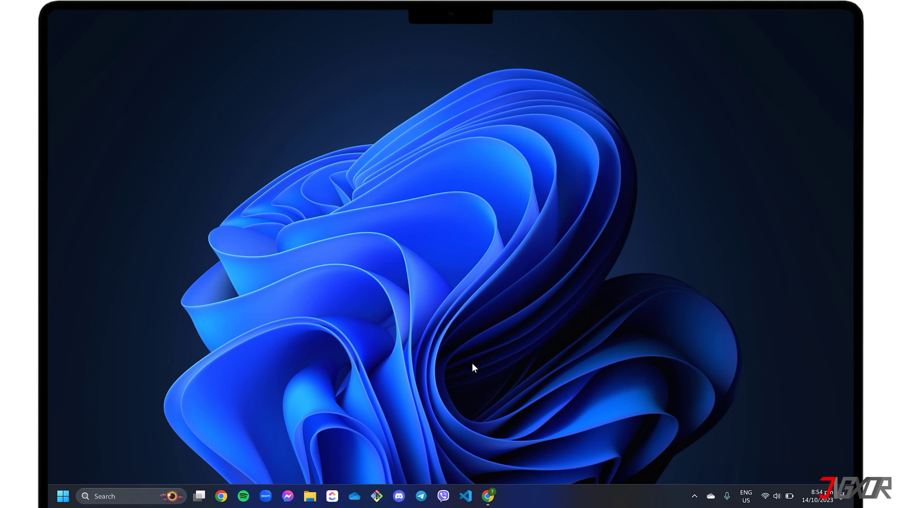
Step: Log in on roblox.com, open Worm 2048, hit Play and download and install Roblox
{"action": "left_click", "coordinate": [484, 495]}
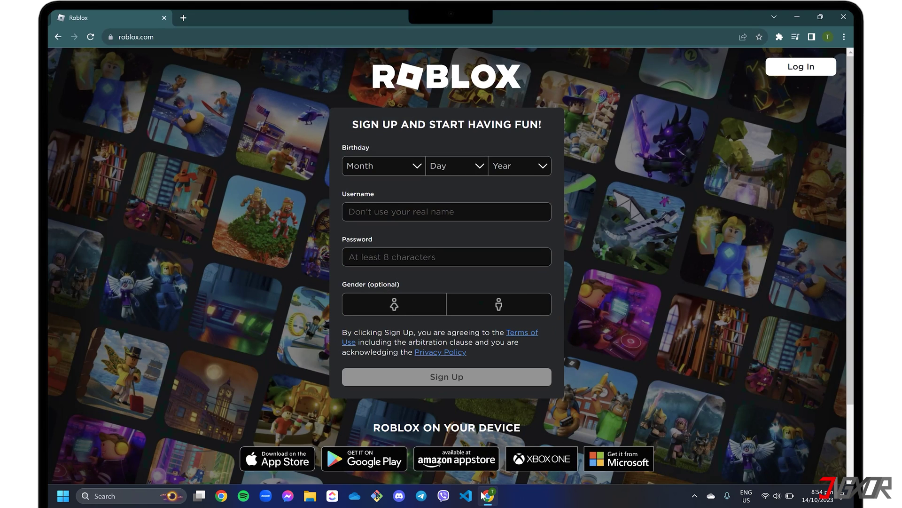
{"action": "left_click", "coordinate": [795, 76]}
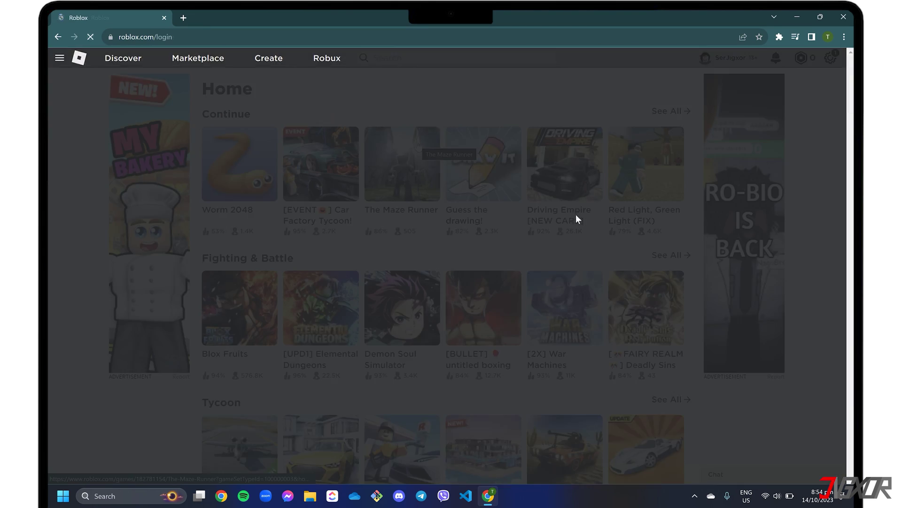
{"action": "left_click", "coordinate": [239, 167]}
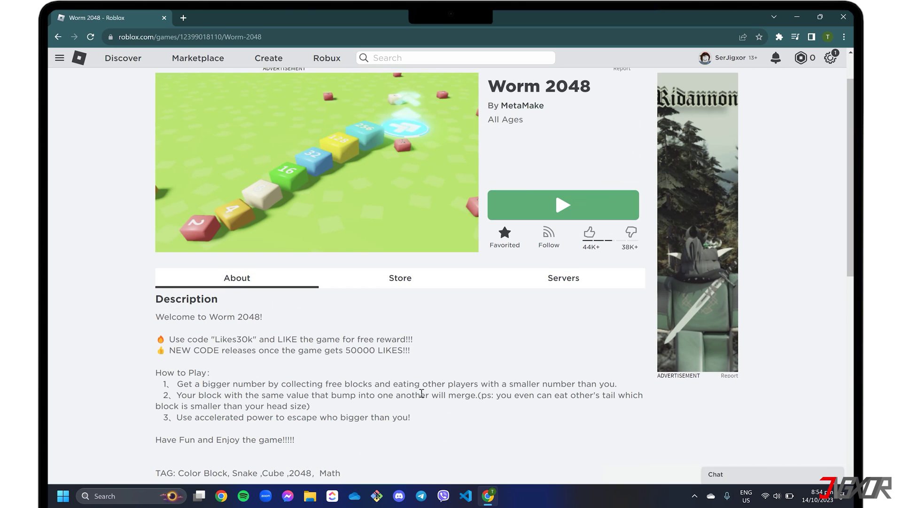
{"action": "left_click", "coordinate": [571, 200]}
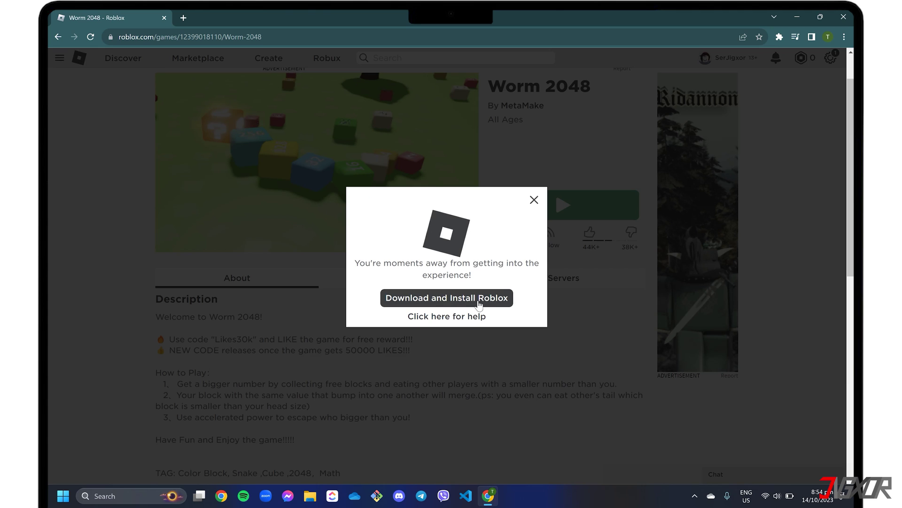
{"action": "left_click", "coordinate": [458, 298]}
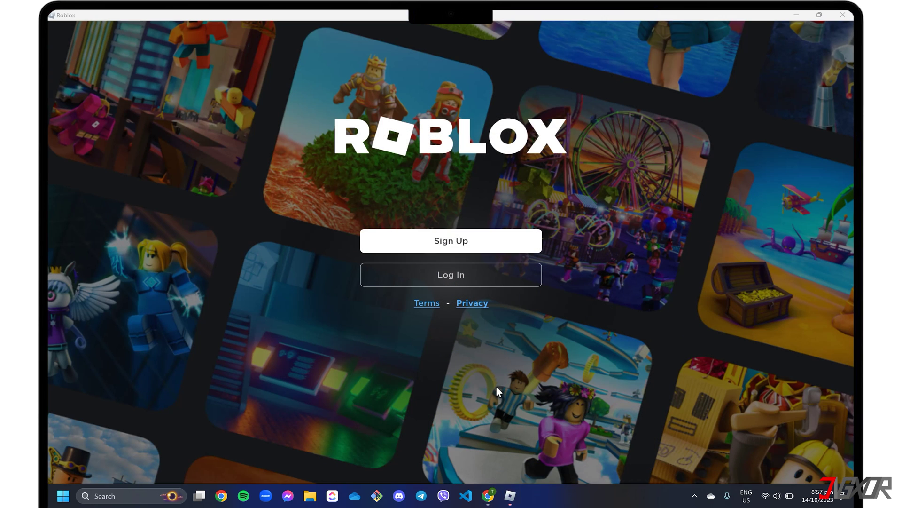
Step: Log in to the reinstalled Roblox app, then close it from the Home page
{"action": "left_click", "coordinate": [452, 288]}
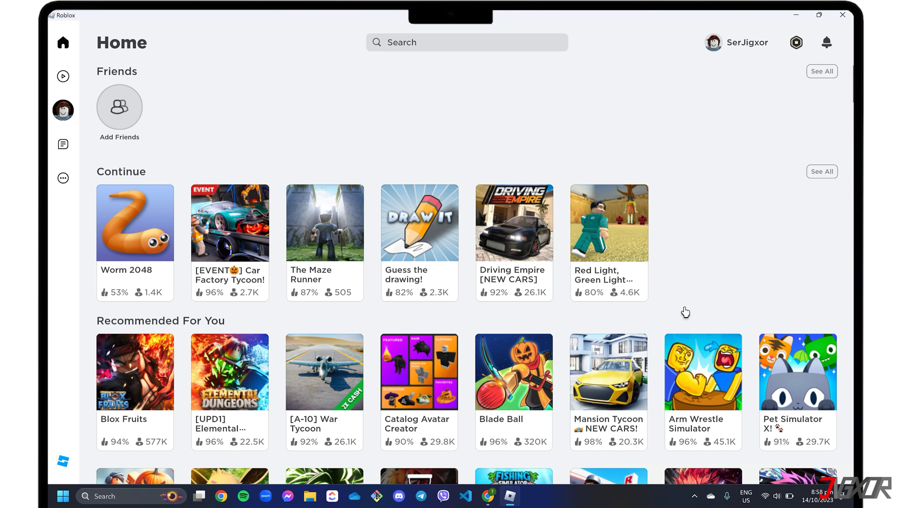
{"action": "left_click", "coordinate": [842, 14]}
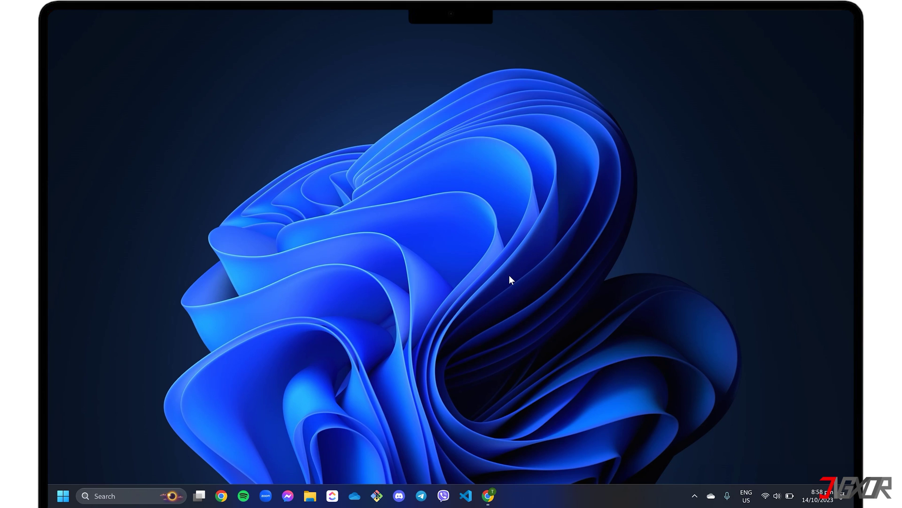
Step: Log in from the Roblox Contact Us page and scroll down the support form
{"action": "left_click", "coordinate": [488, 495]}
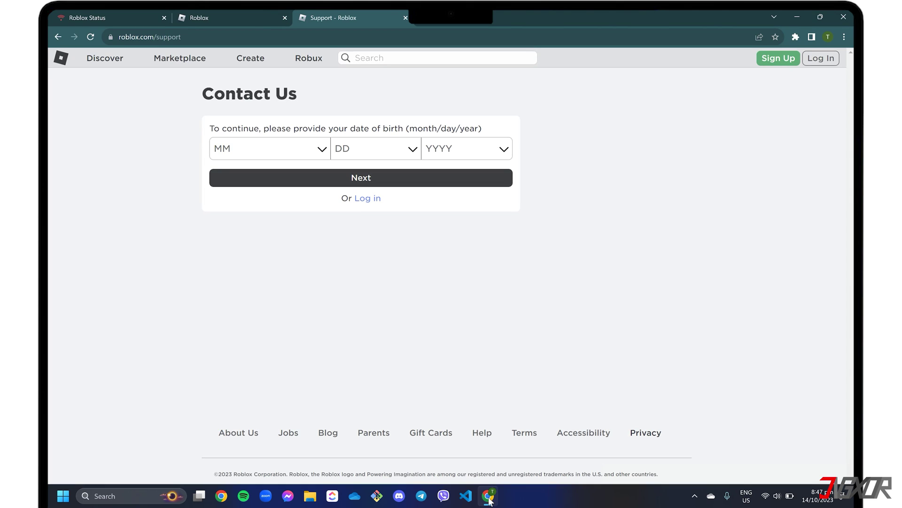
{"action": "left_click", "coordinate": [365, 200]}
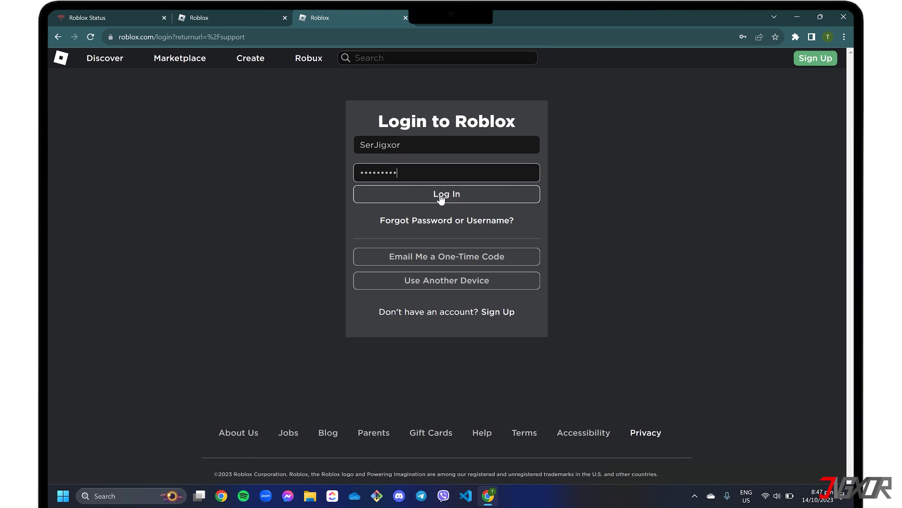
{"action": "left_click", "coordinate": [439, 194]}
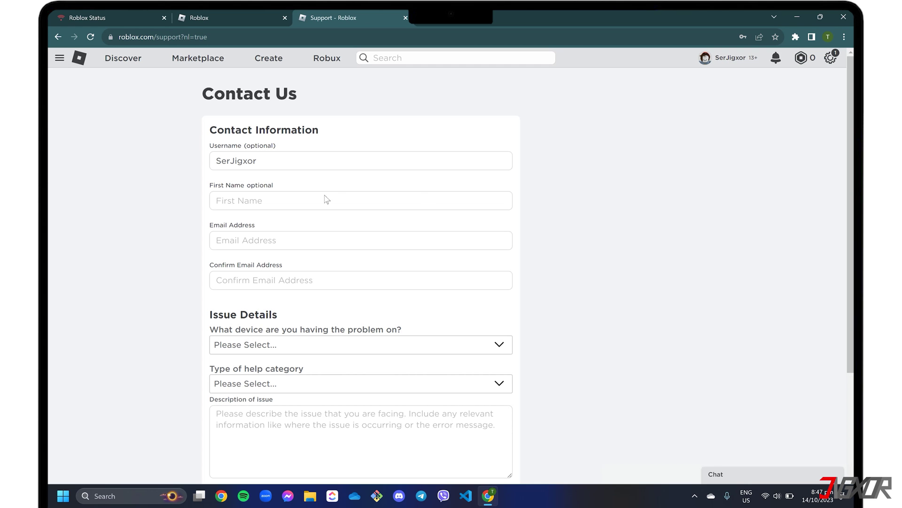
{"action": "scroll", "coordinate": [326, 272], "scroll_direction": "down", "scroll_amount": 3}
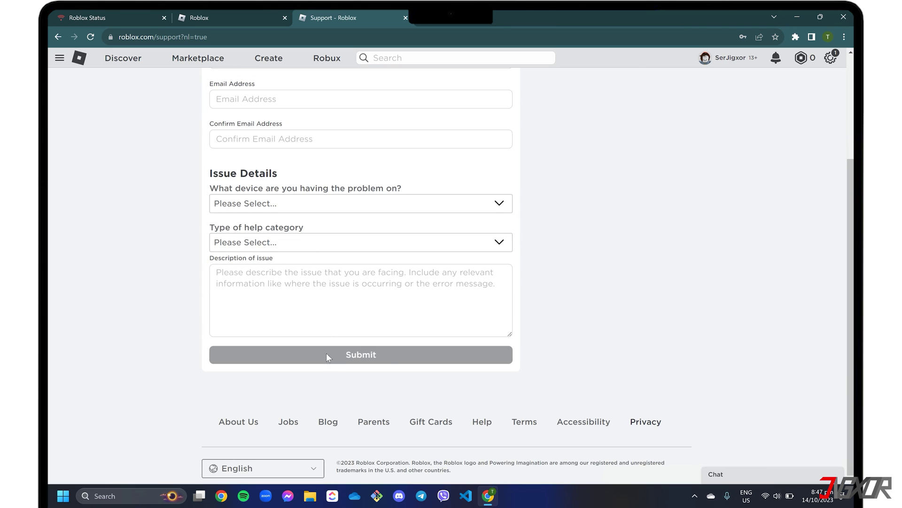